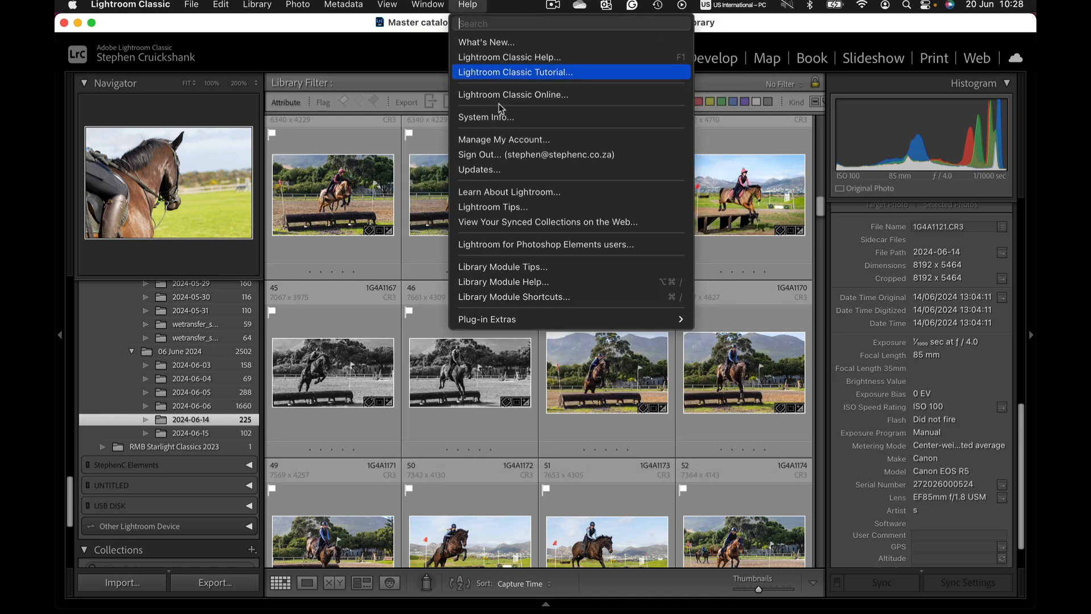
Step: Toggle the Edited attribute filter on and off in the library grid
left_click(360, 56)
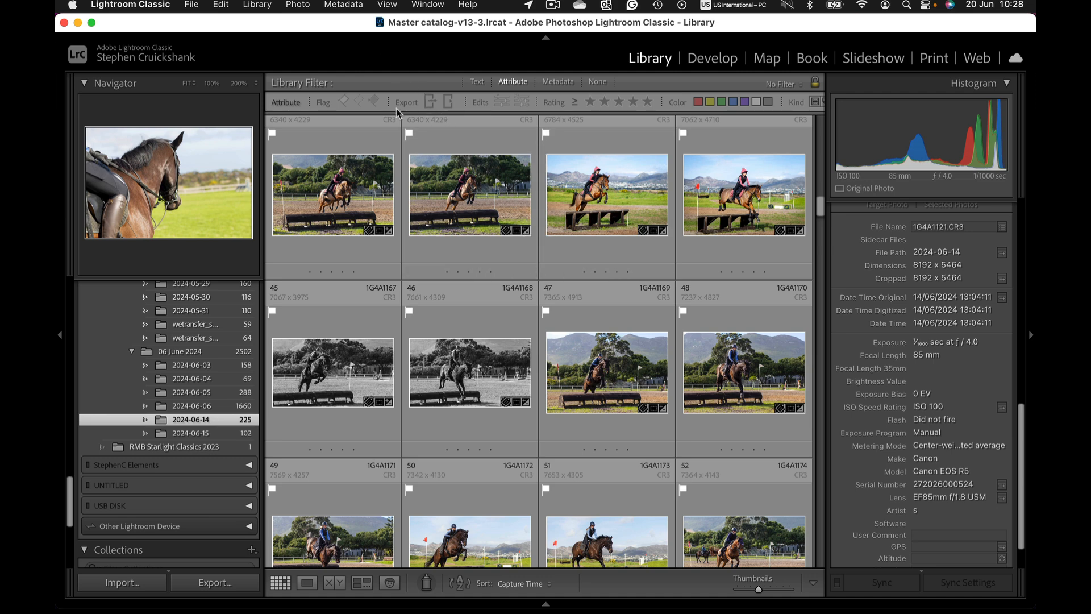
left_click(449, 104)
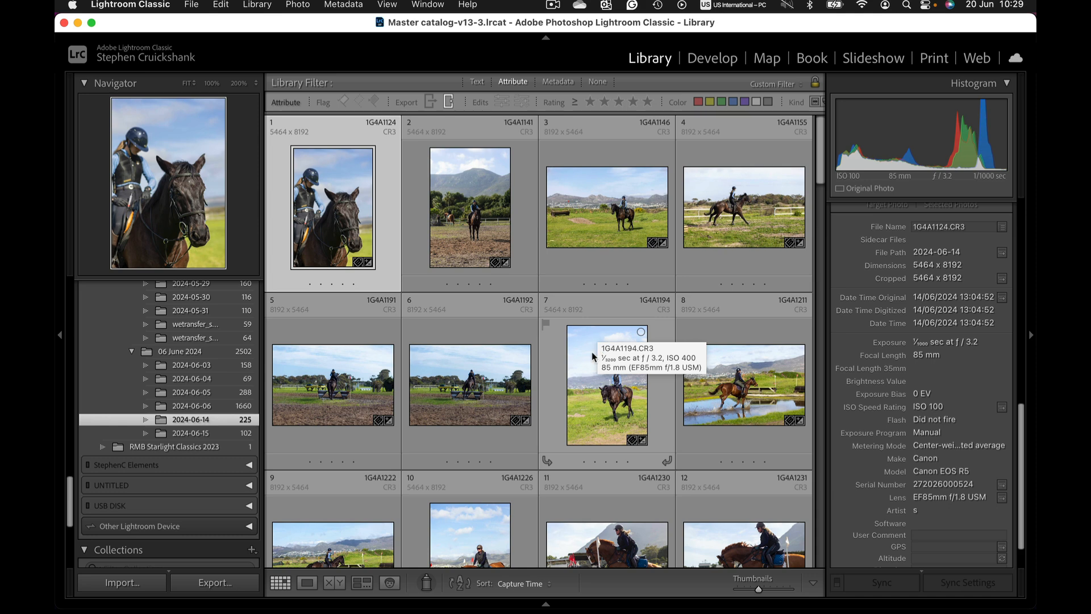
left_click(447, 103)
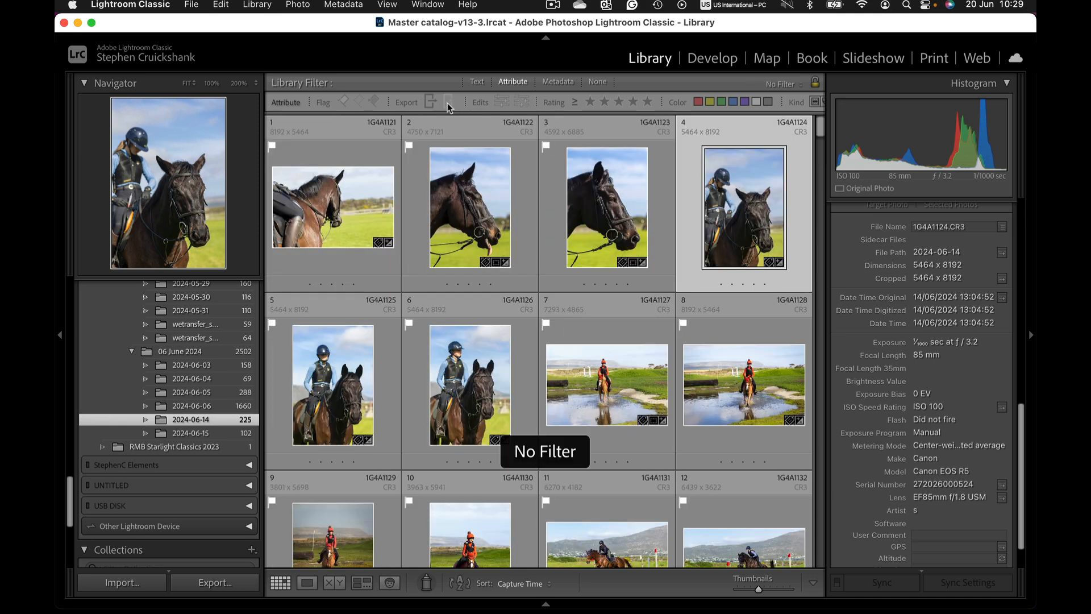
left_click(447, 103)
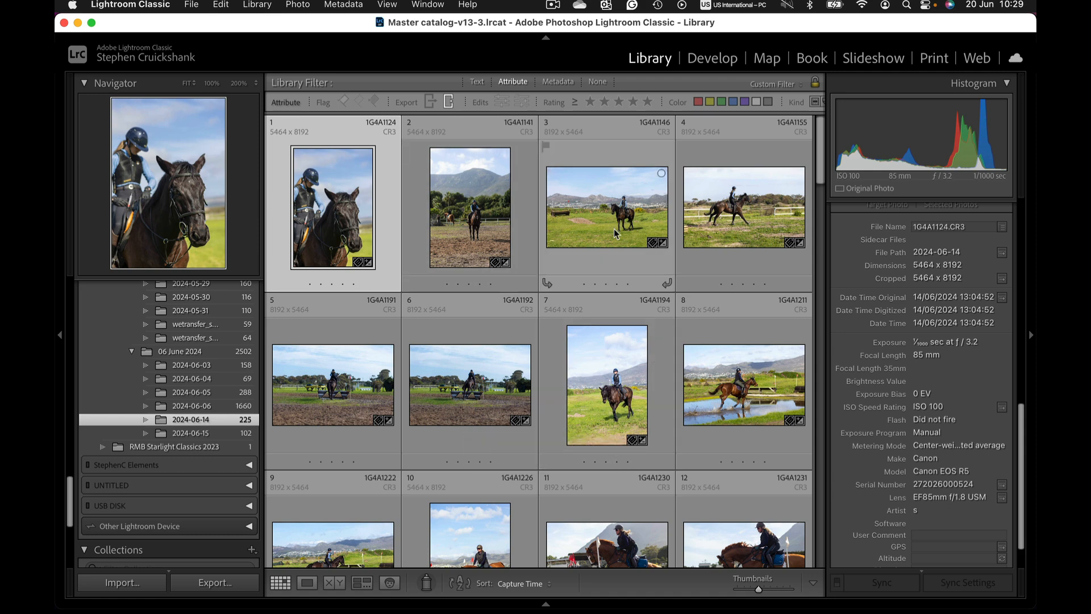
left_click(449, 103)
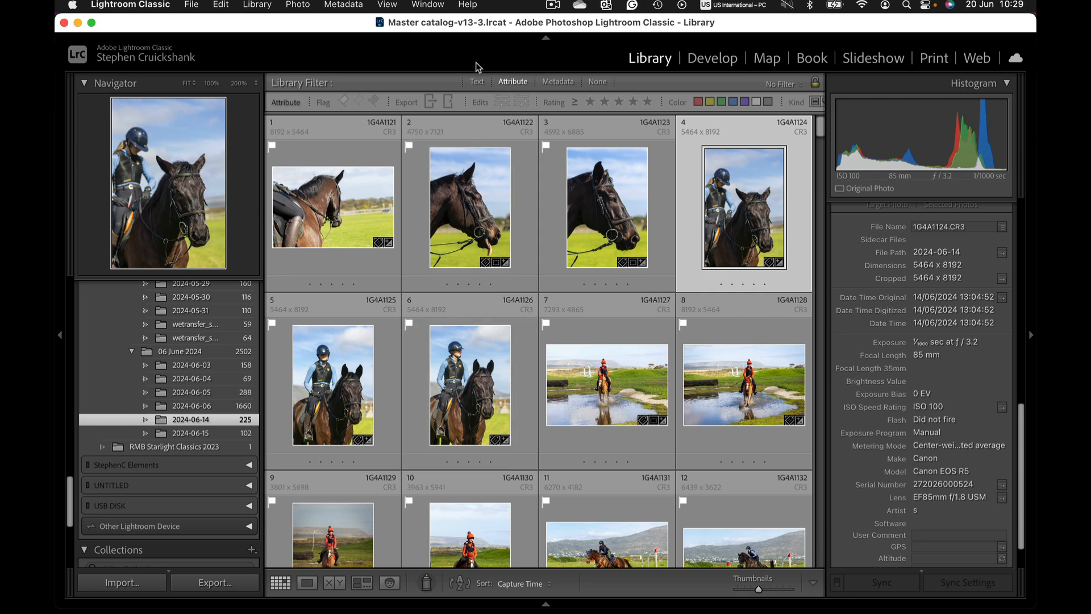
Step: Open the Attribute filter bar and toggle the Exported and Edited filters, finishing with no filter applied
left_click(509, 82)
left_click(513, 83)
left_click(430, 103)
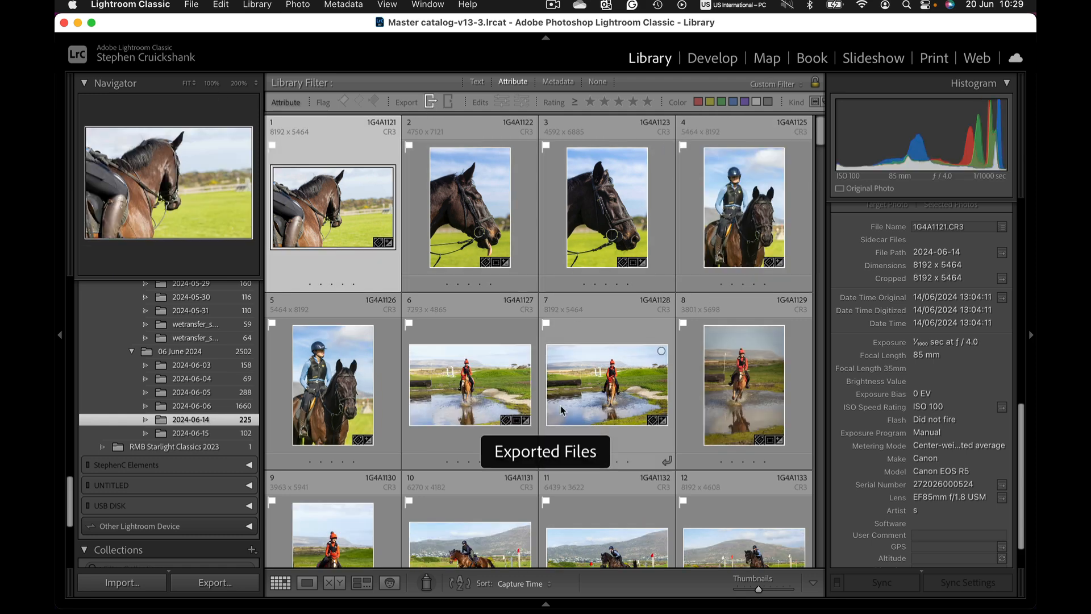
left_click(431, 103)
left_click(448, 102)
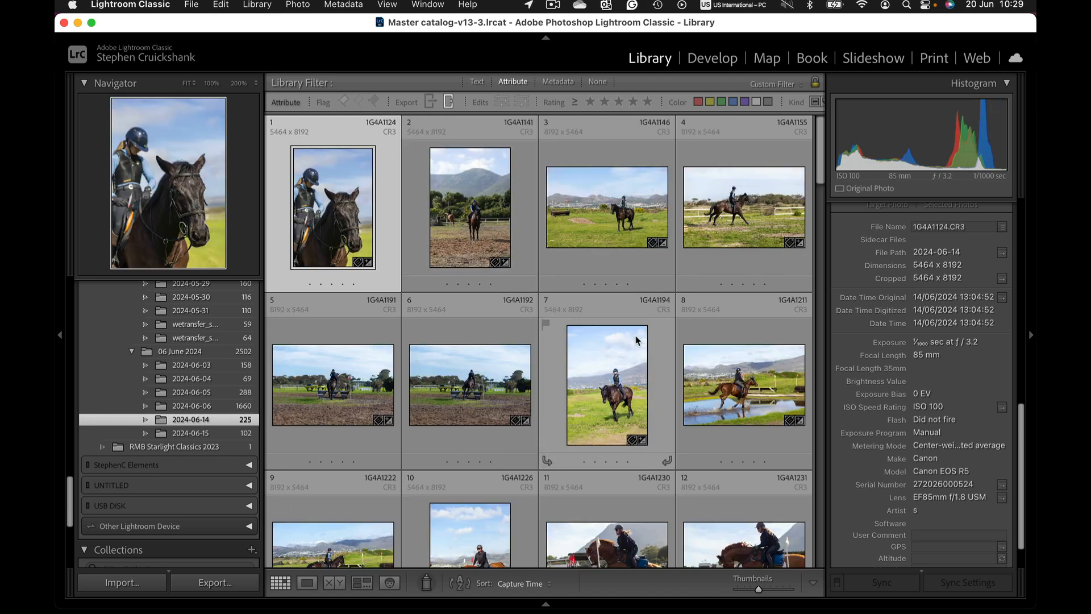
left_click(448, 103)
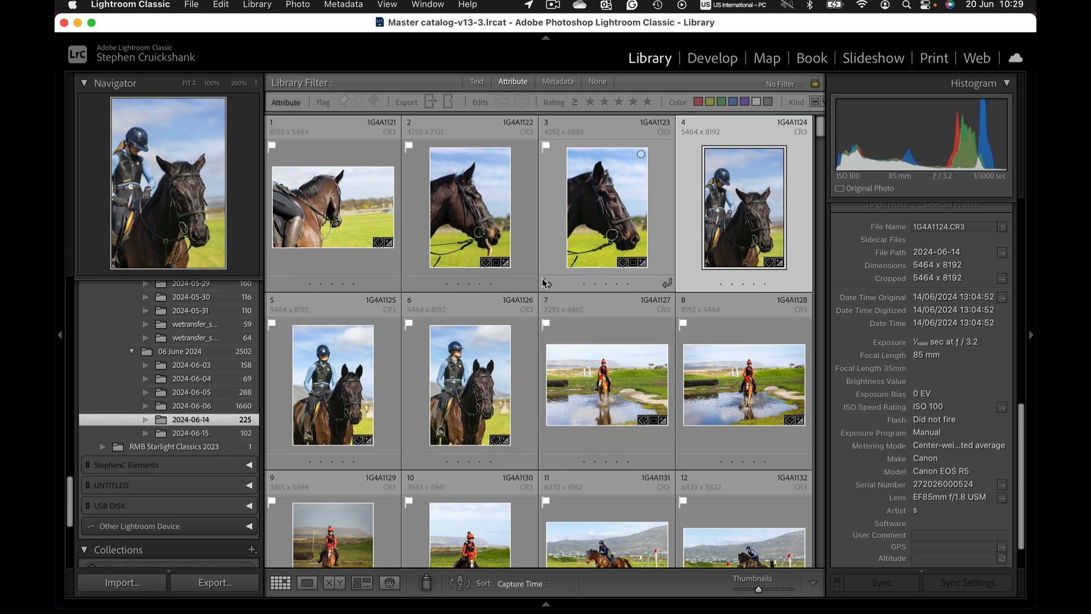
Step: Scroll through the 2024-06-14 folder's thumbnails to choose a photo to edit
scroll(543, 276, "down", 1)
scroll(539, 273, "down", 5)
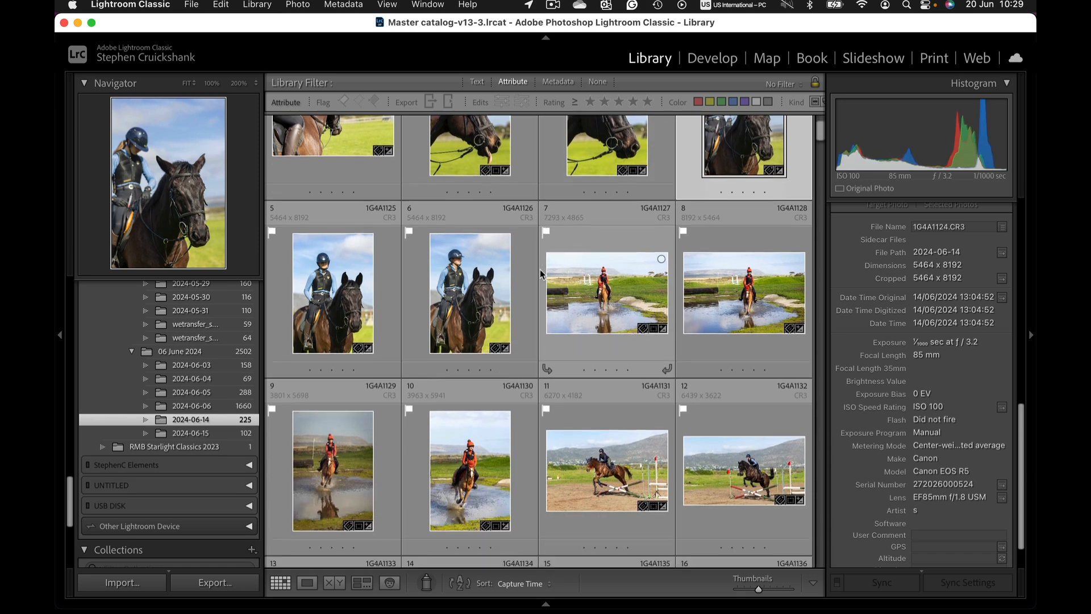
scroll(540, 273, "down", 5)
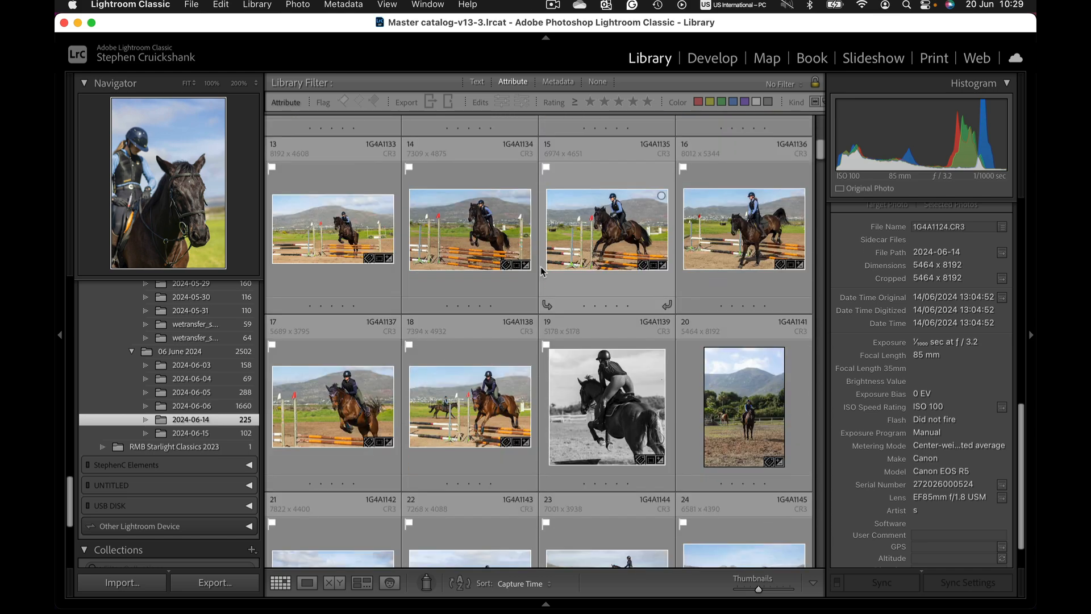
scroll(542, 271, "up", 7)
scroll(542, 271, "down", 4)
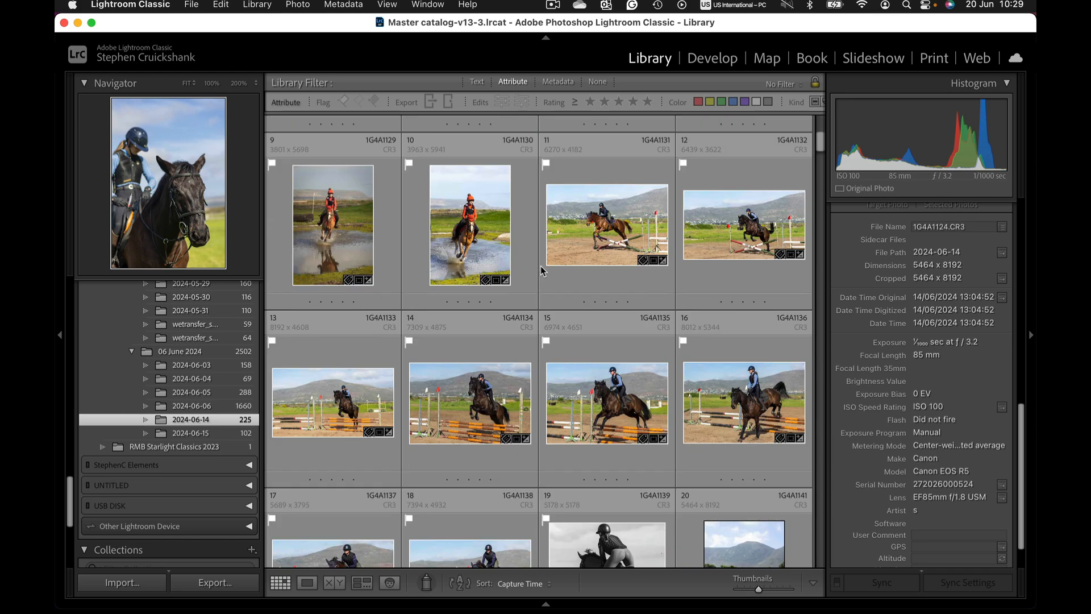
scroll(541, 271, "down", 6)
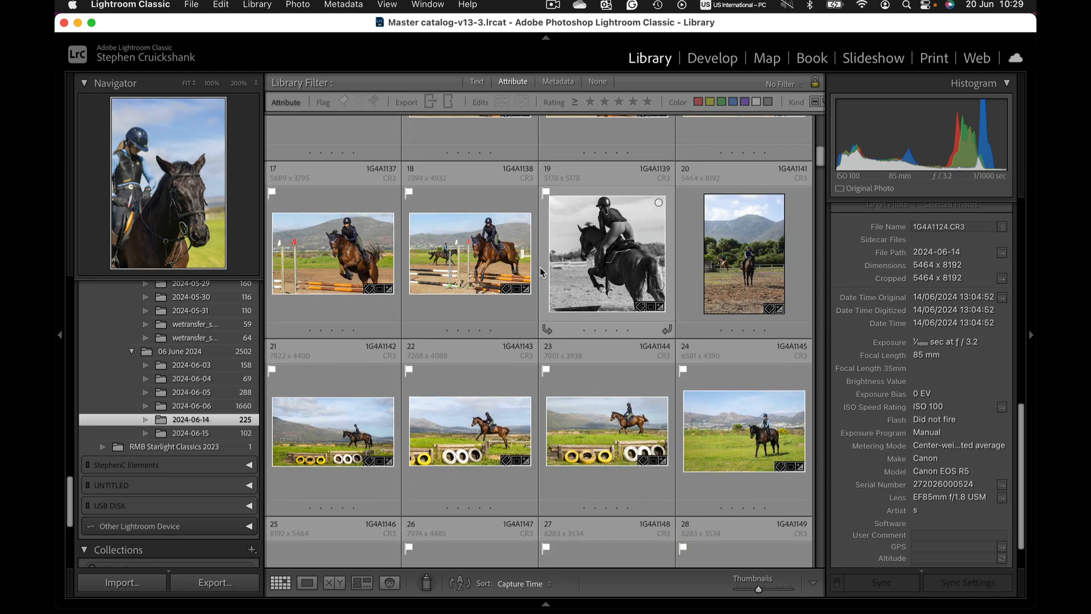
scroll(540, 273, "down", 13)
scroll(540, 272, "down", 6)
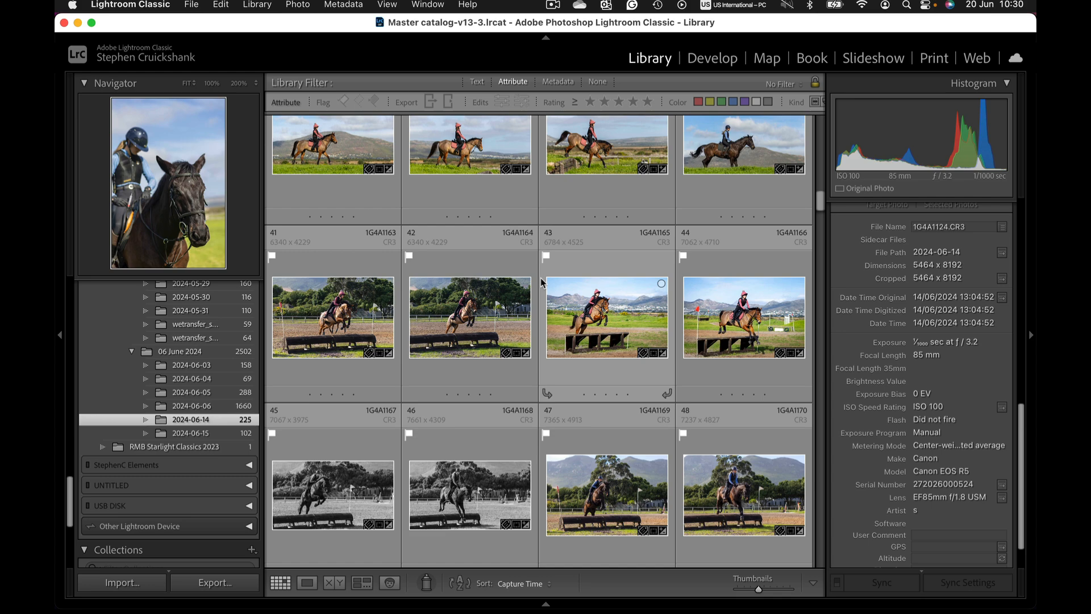
scroll(526, 291, "down", 1)
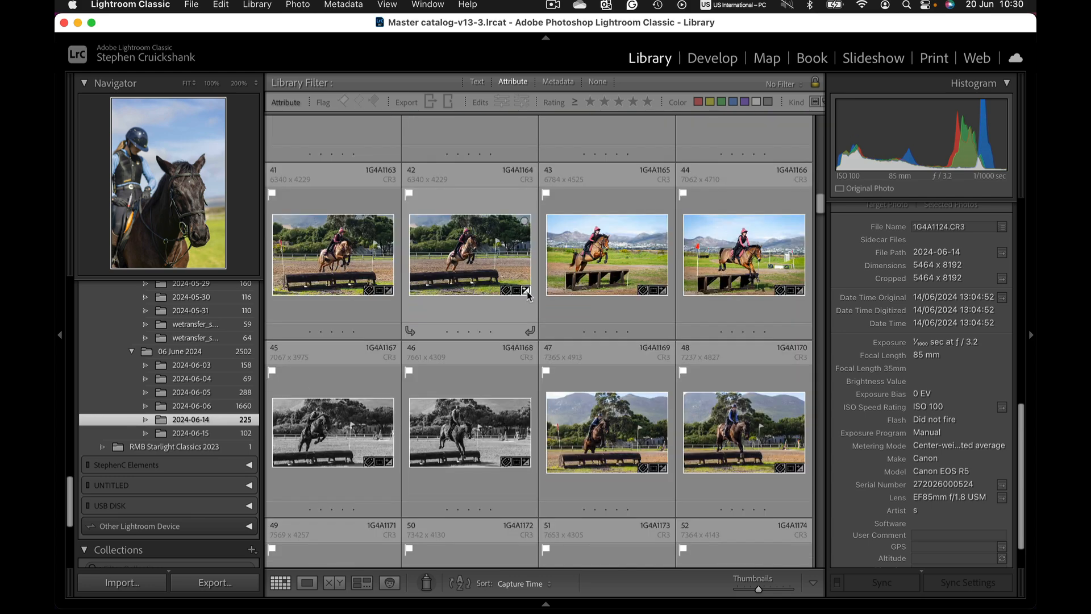
scroll(568, 302, "down", 2)
scroll(567, 301, "down", 3)
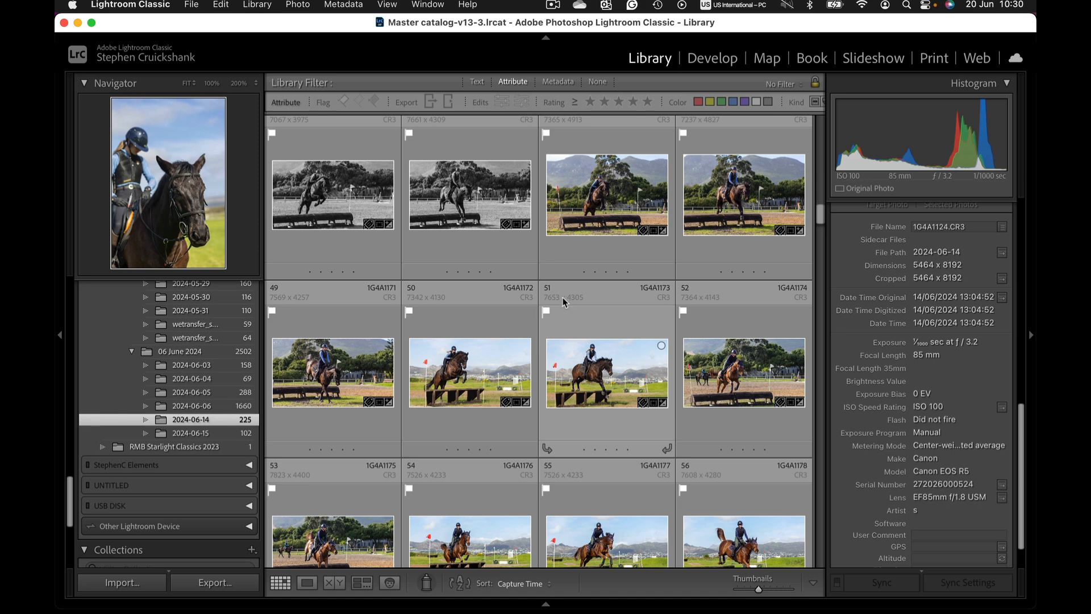
scroll(498, 376, "down", 1)
Step: Open the horse-jumping photo 1G4A1172 in the Develop module
left_click(492, 373)
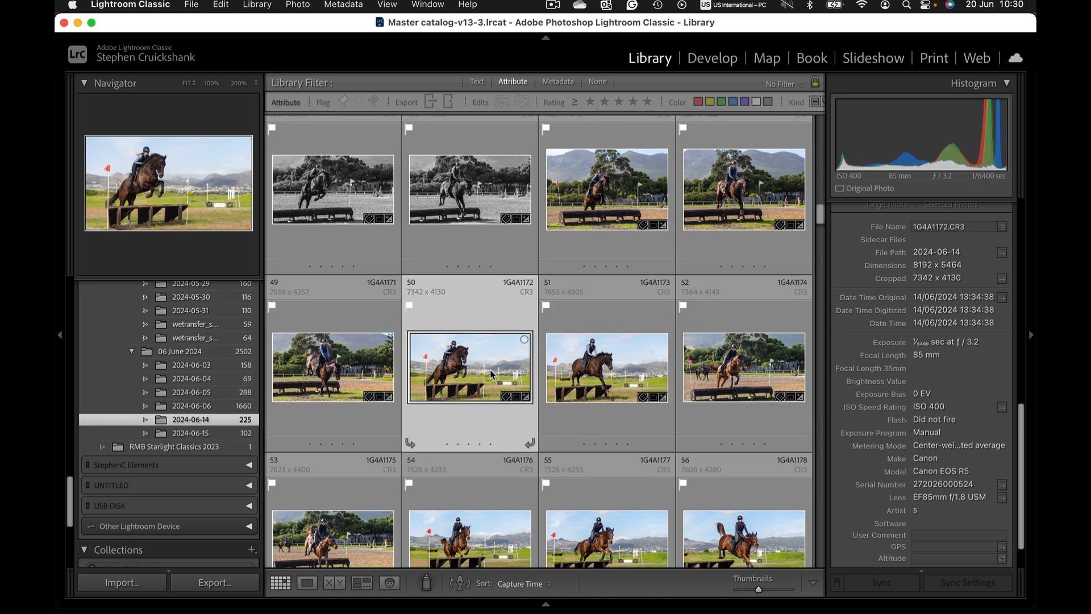
double_click(492, 374)
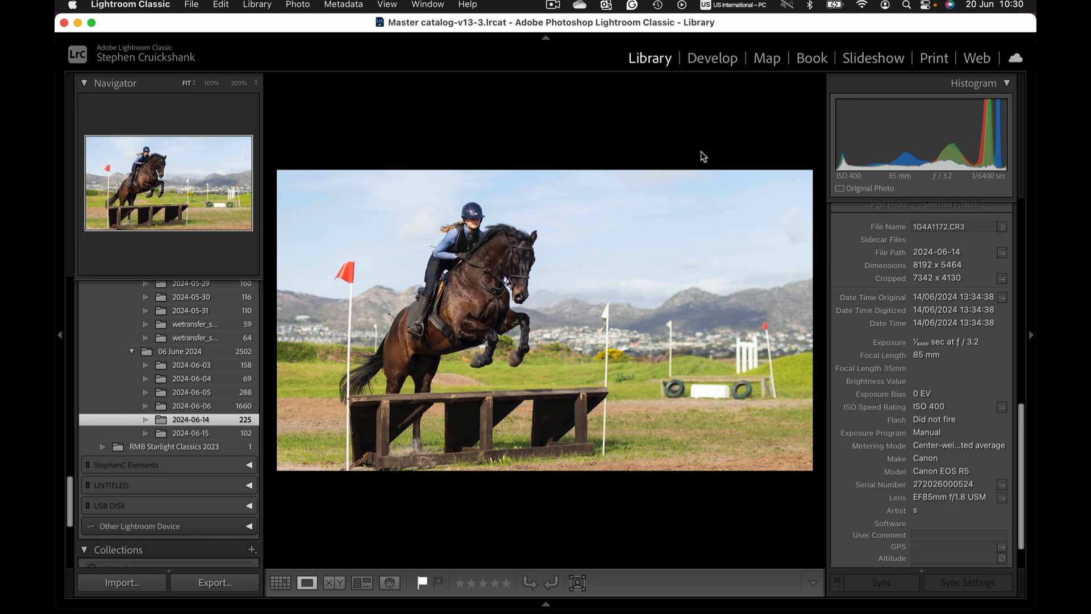
left_click(713, 59)
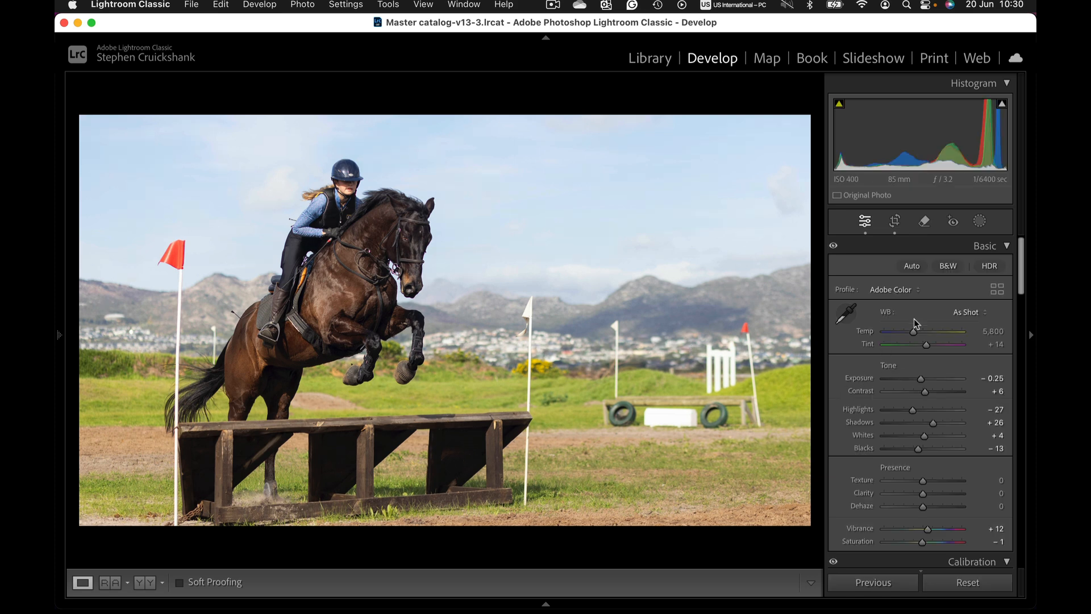
Step: With the Generative AI Remove tool, paint over the background fence, flags and tyre jump, apply it, and browse the variations
left_click(924, 221)
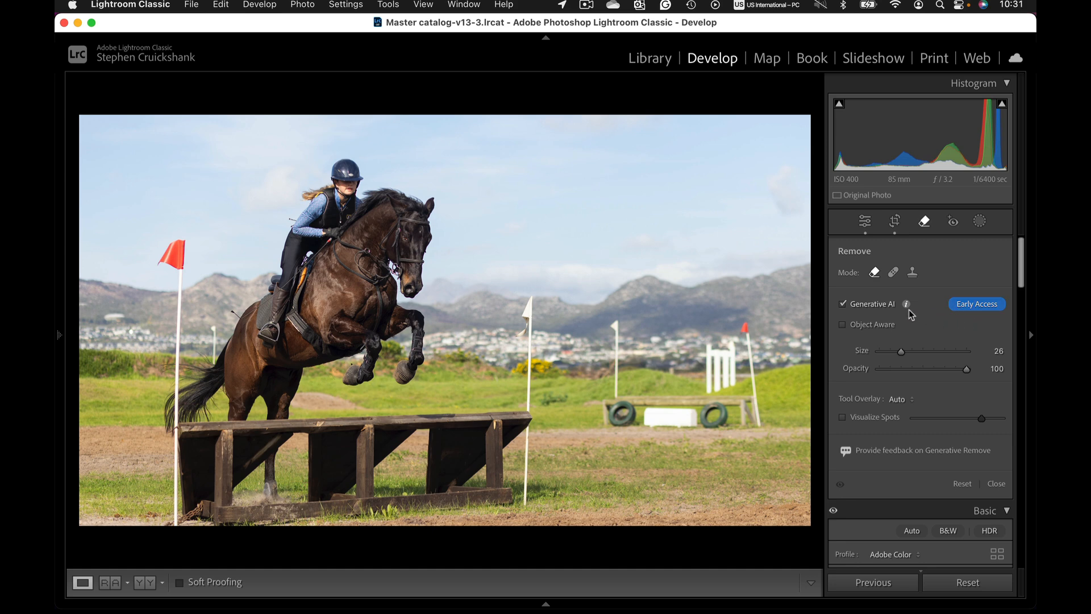
left_click(846, 307)
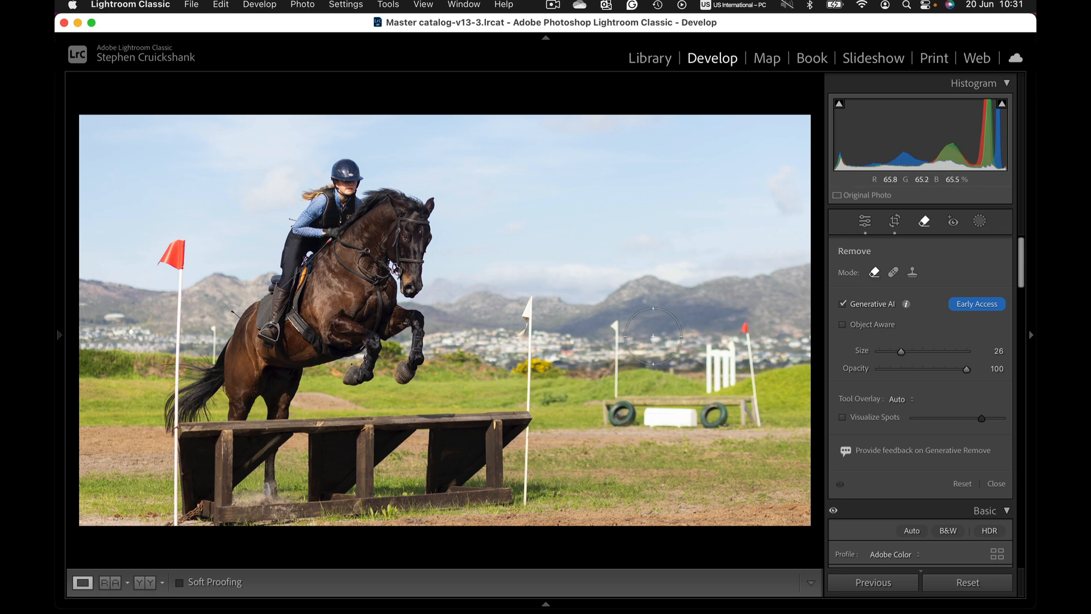
mouse_move(606, 416)
left_mouse_down()
mouse_move(768, 421)
mouse_move(747, 329)
mouse_move(705, 379)
mouse_move(680, 372)
mouse_move(694, 381)
left_mouse_up()
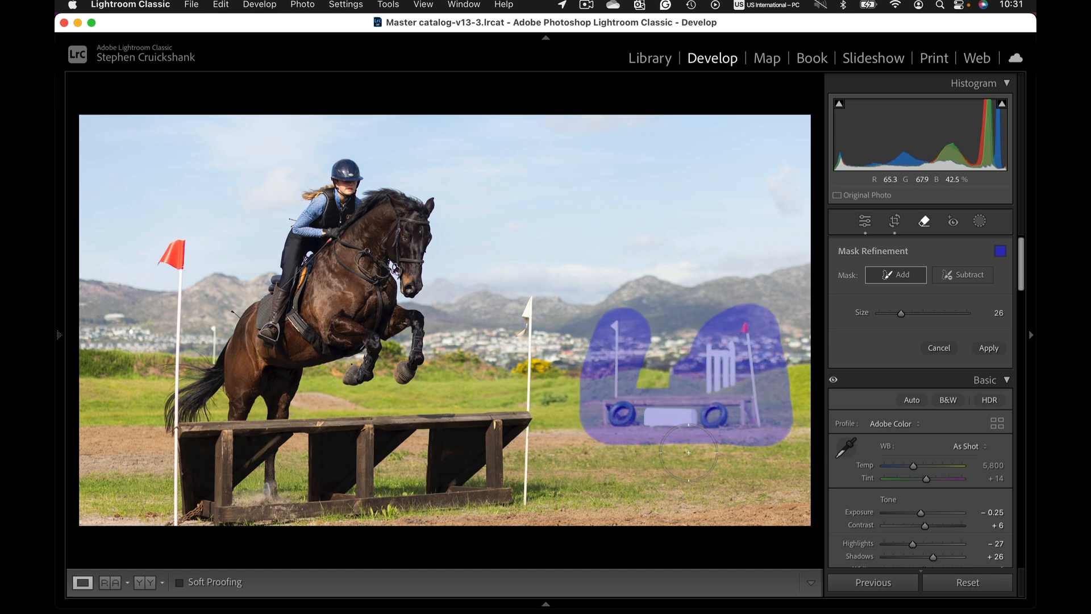
left_click(988, 348)
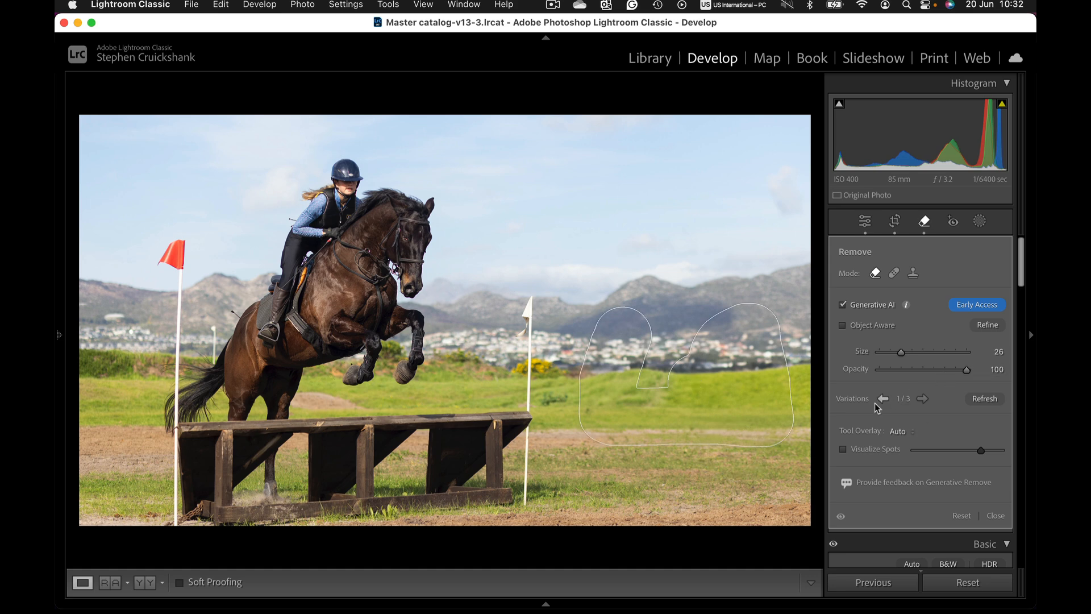
left_click(922, 399)
Step: Zoom in near the horse's tail, erase the white pole behind it with Generative AI Remove, then return to the full view
left_click(923, 221)
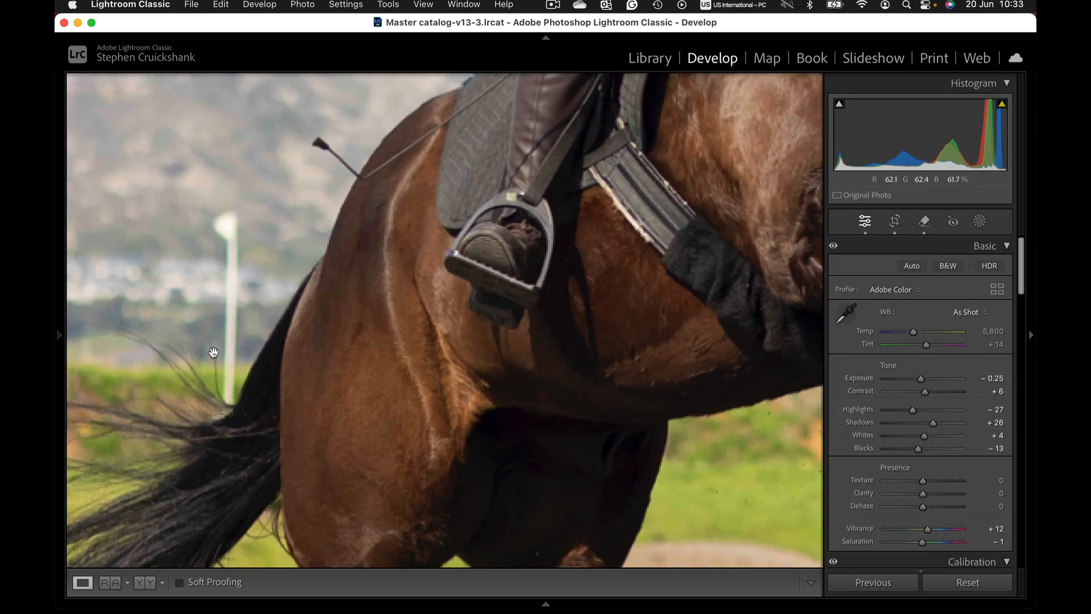
left_click(211, 355)
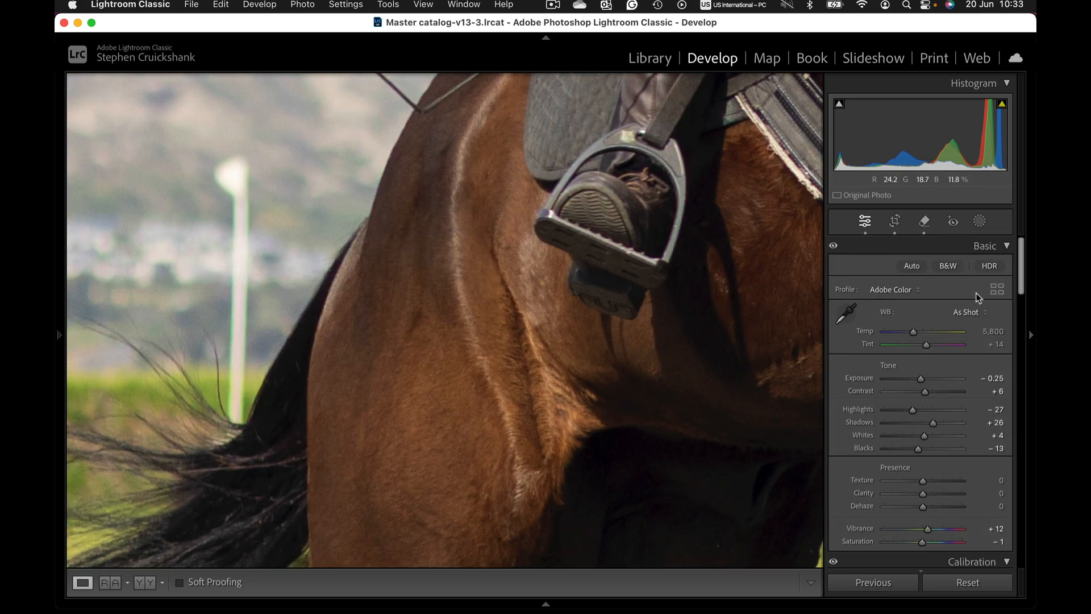
left_click(924, 221)
scroll(233, 176, "up", 1)
left_click_drag(233, 175, 232, 284)
left_click_drag(233, 324, 225, 411)
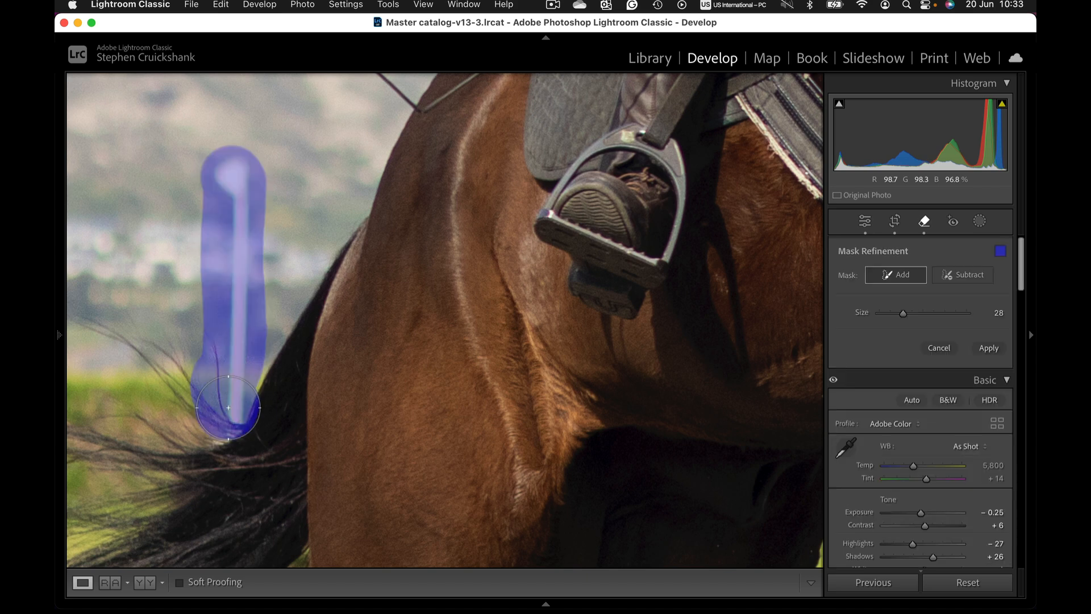
left_click(993, 354)
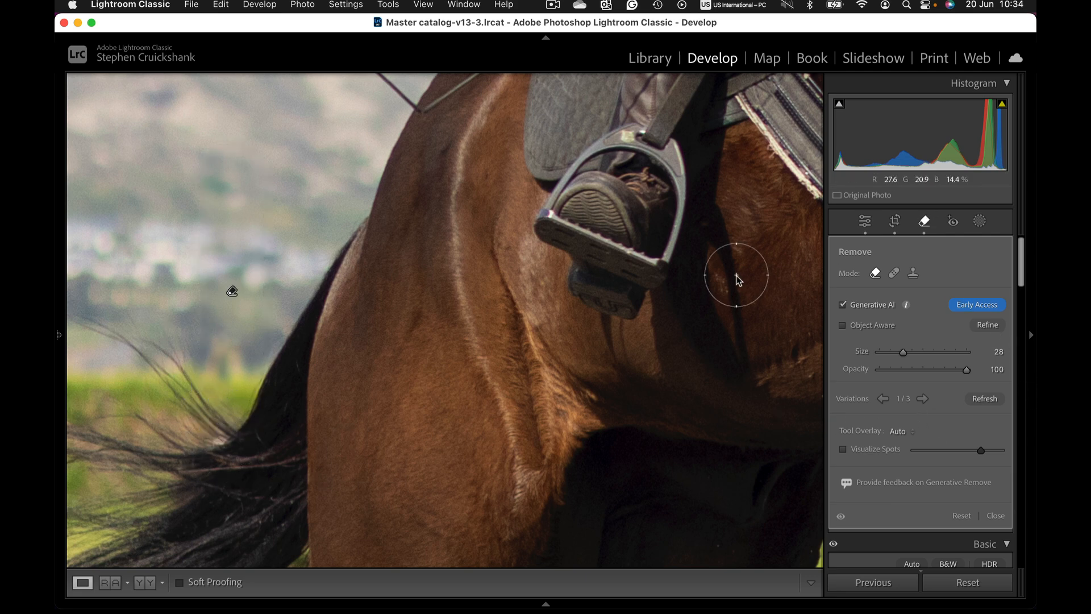
left_click(925, 223)
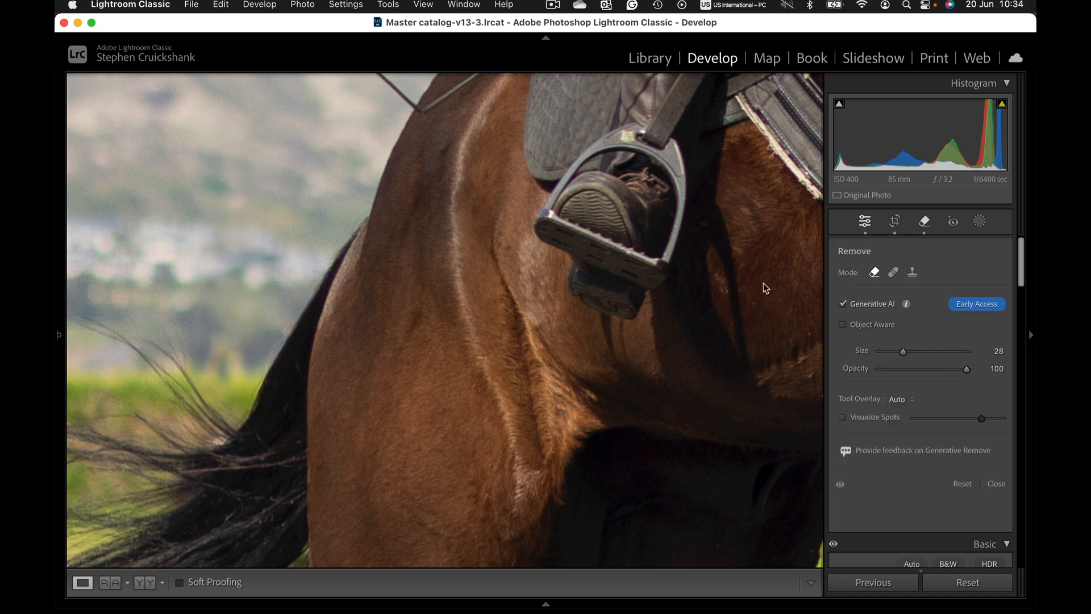
left_click(638, 370)
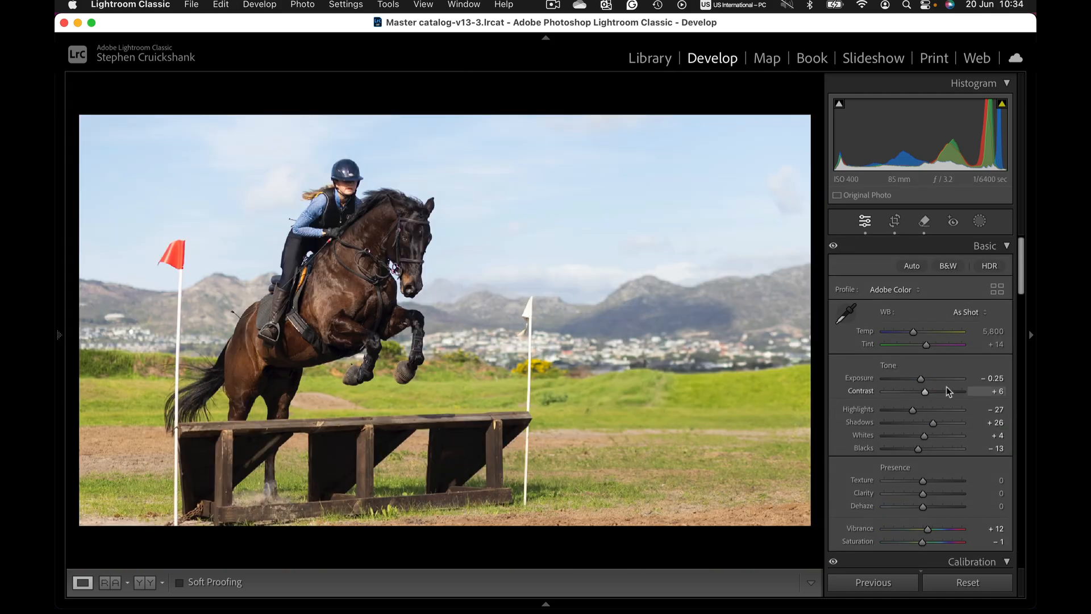